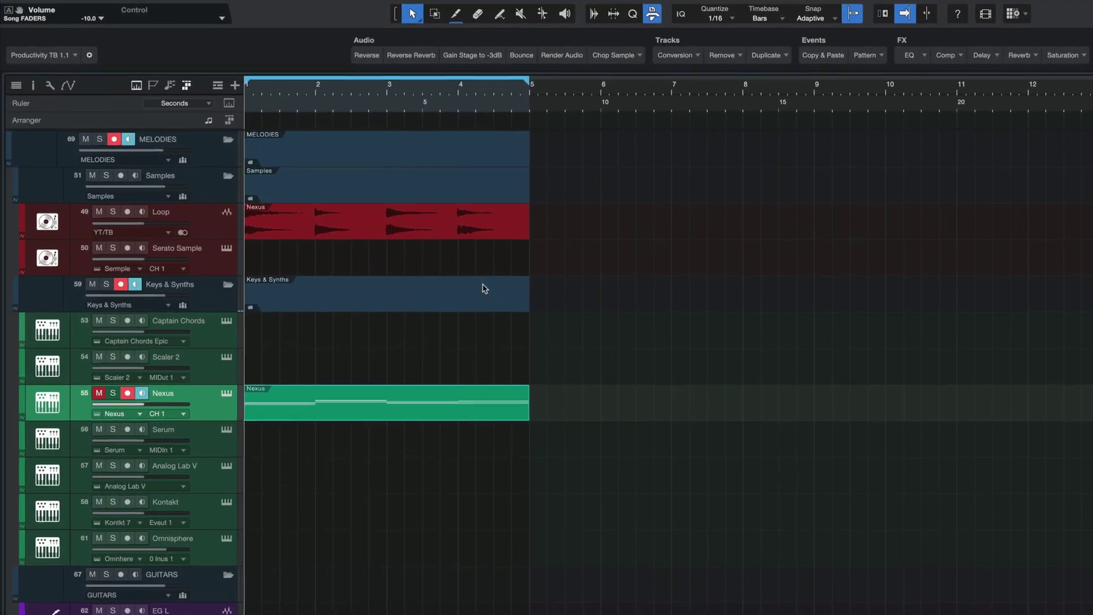
# Step: Split the Loop's Nexus audio at bar 3, slip the second piece's audio earlier and shift the MIDI notes later
pyautogui.keyDown('ctrl'); pyautogui.click(402, 223); pyautogui.keyUp('ctrl')
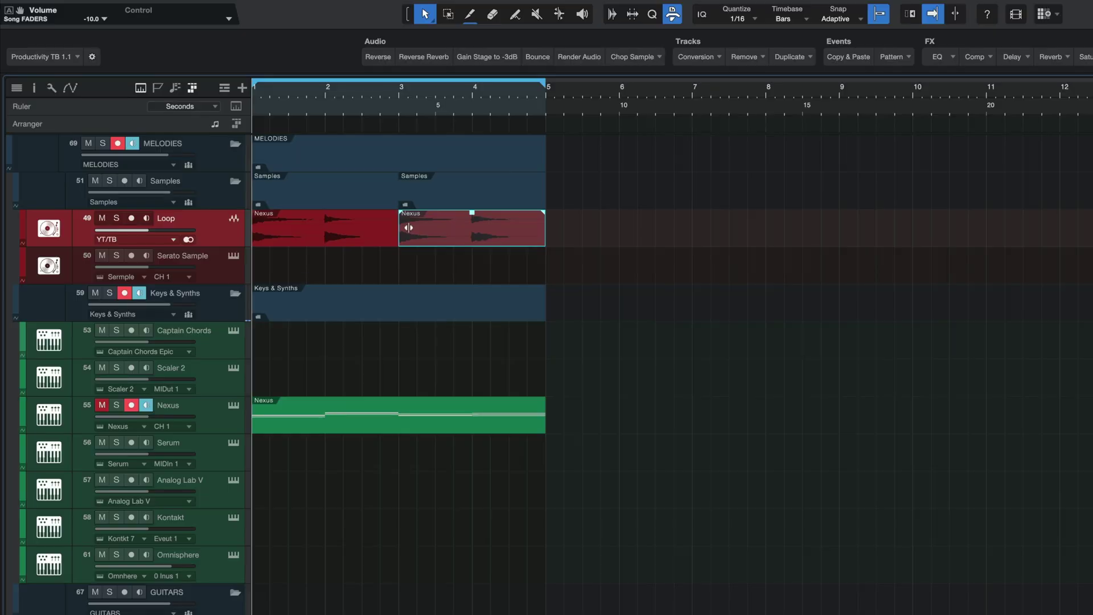
pyautogui.keyDown('alt'); pyautogui.click(407, 227); pyautogui.keyUp('alt')
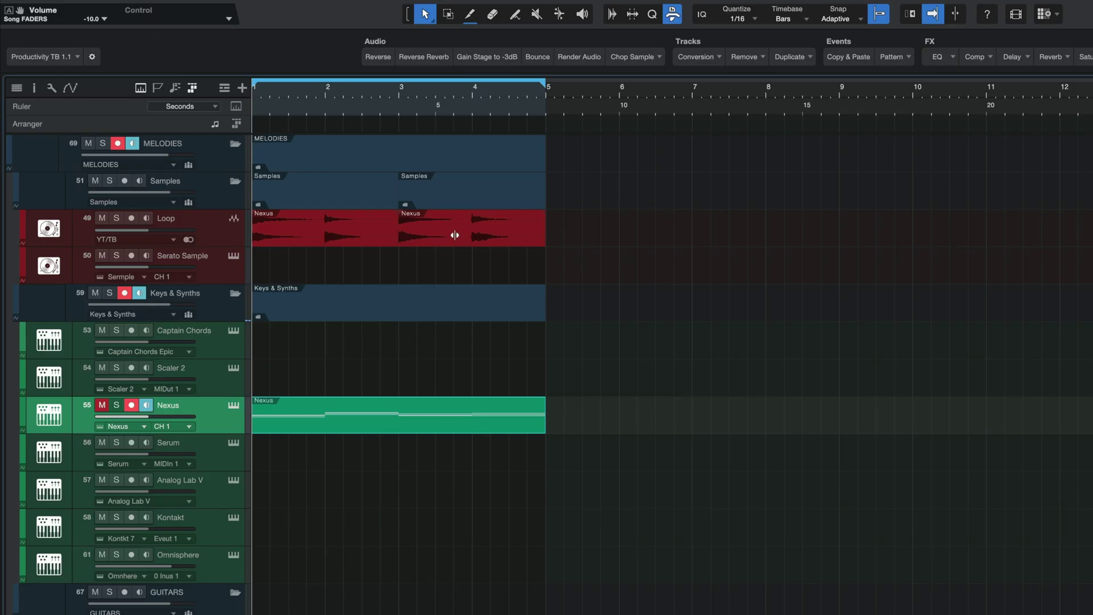
pyautogui.click(455, 230)
pyautogui.moveTo(501, 231); pyautogui.dragTo(463, 231)
pyautogui.moveTo(466, 409); pyautogui.dragTo(475, 409)
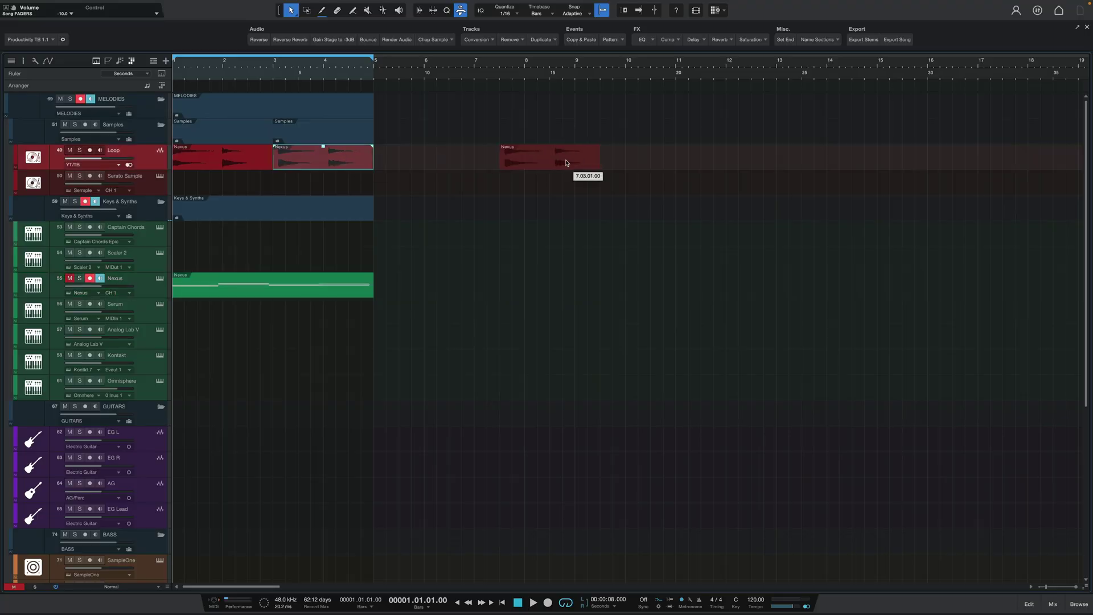
# Step: Copy the green Nexus event to later bars, copy the Intro section to bar 11, and duplicate the Loop track
pyautogui.moveTo(318, 291); pyautogui.dragTo(588, 293)
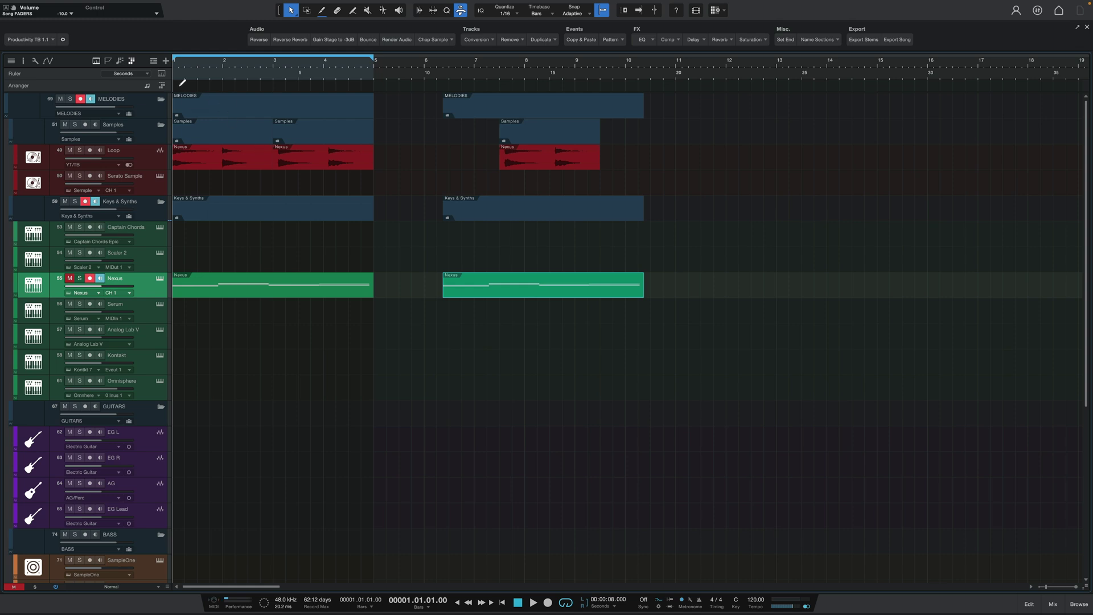
pyautogui.moveTo(342, 86); pyautogui.dragTo(331, 93)
pyautogui.moveTo(791, 90); pyautogui.dragTo(788, 84)
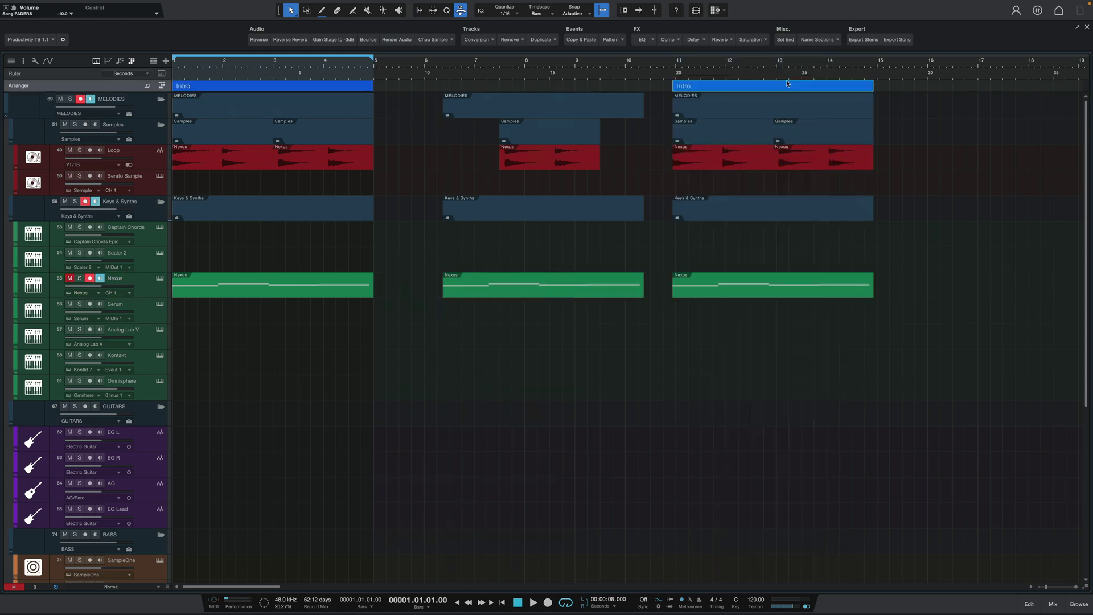
pyautogui.click(150, 164)
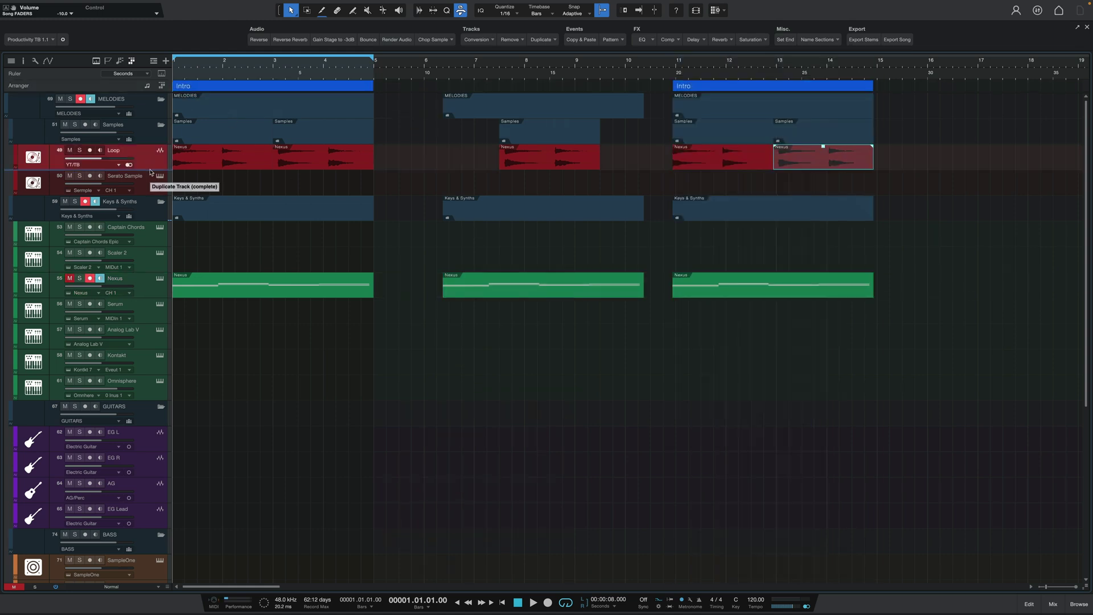
pyautogui.moveTo(150, 171); pyautogui.dragTo(150, 170)
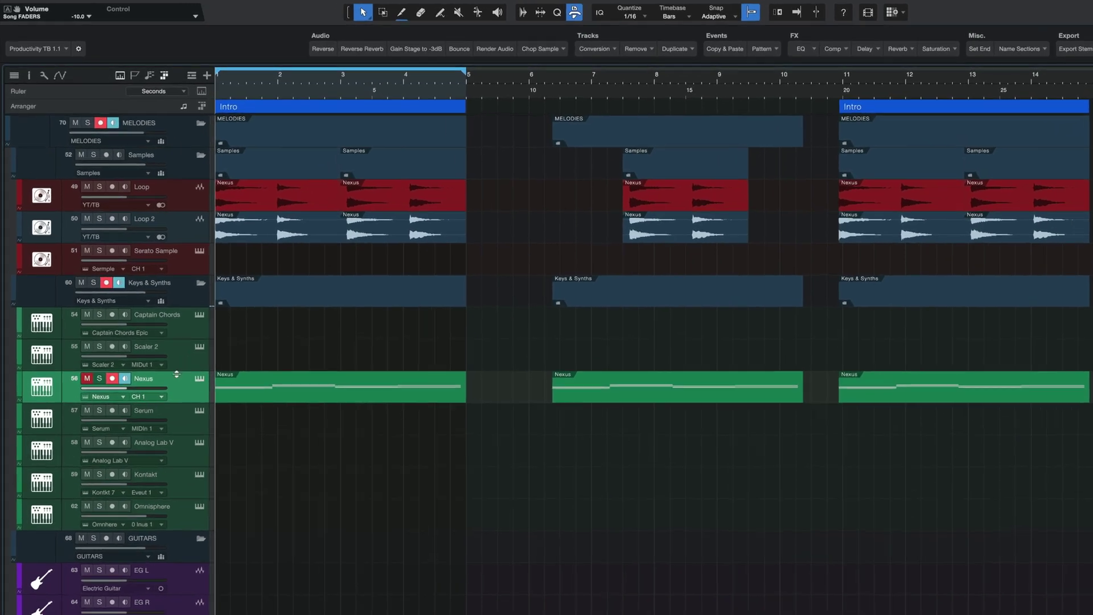
# Step: Duplicate the Nexus track completely and create an empty drum pattern on the Kick track at the song start
pyautogui.moveTo(177, 374); pyautogui.dragTo(176, 405)
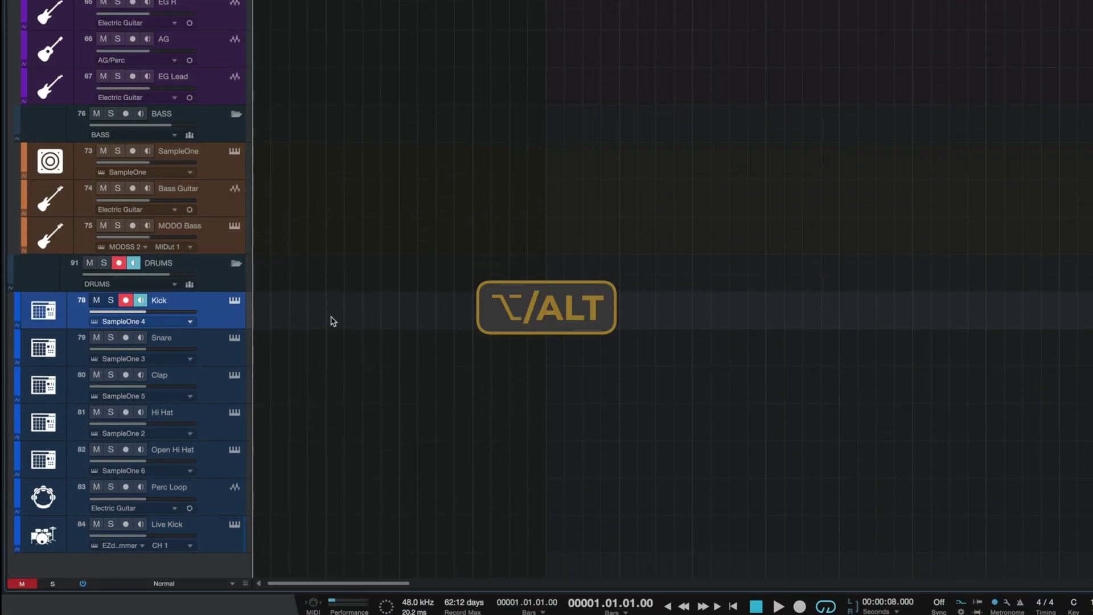
pyautogui.keyDown('alt'); pyautogui.doubleClick(295, 309); pyautogui.keyUp('alt')
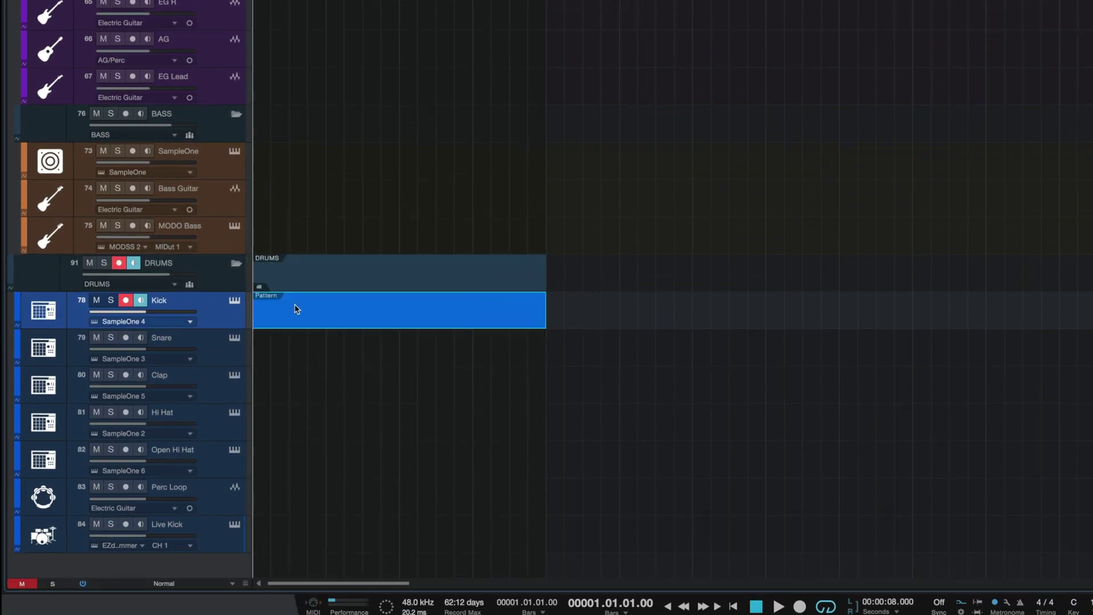
pyautogui.doubleClick(295, 310)
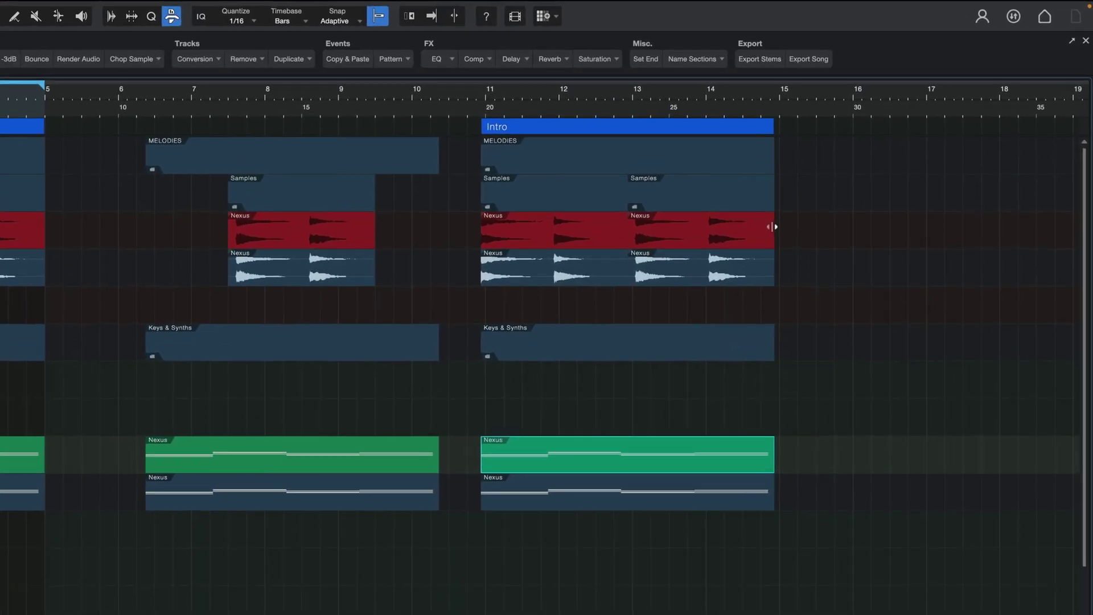
# Step: Time-stretch the copied Nexus audio to about bar 18 and the green Nexus MIDI event to bar 17
pyautogui.press('alt')
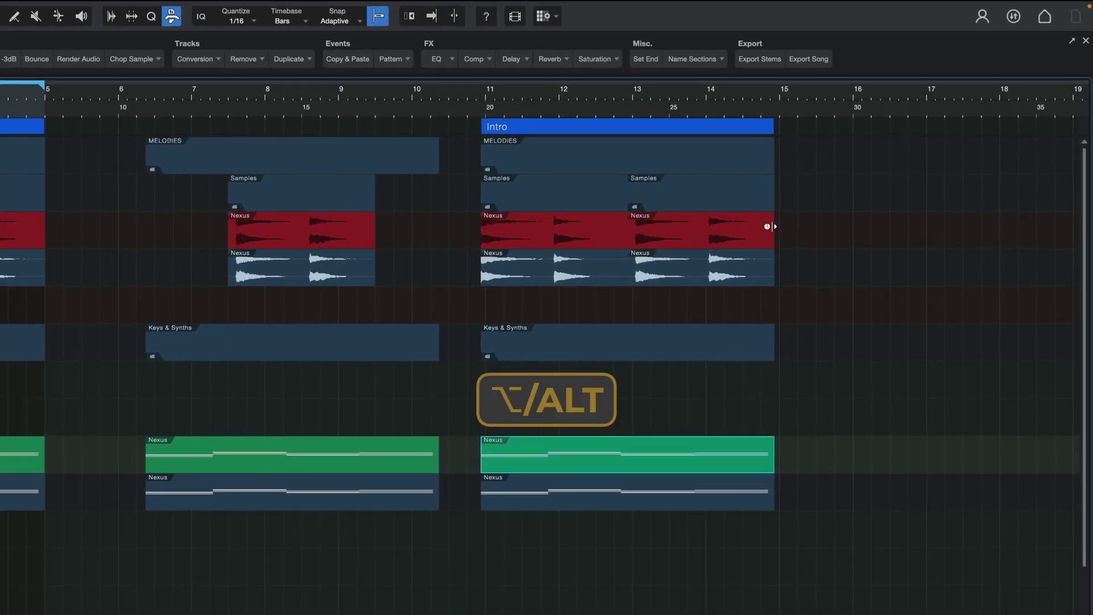
pyautogui.moveTo(772, 226); pyautogui.dragTo(1008, 226)
pyautogui.moveTo(773, 455); pyautogui.dragTo(1015, 459)
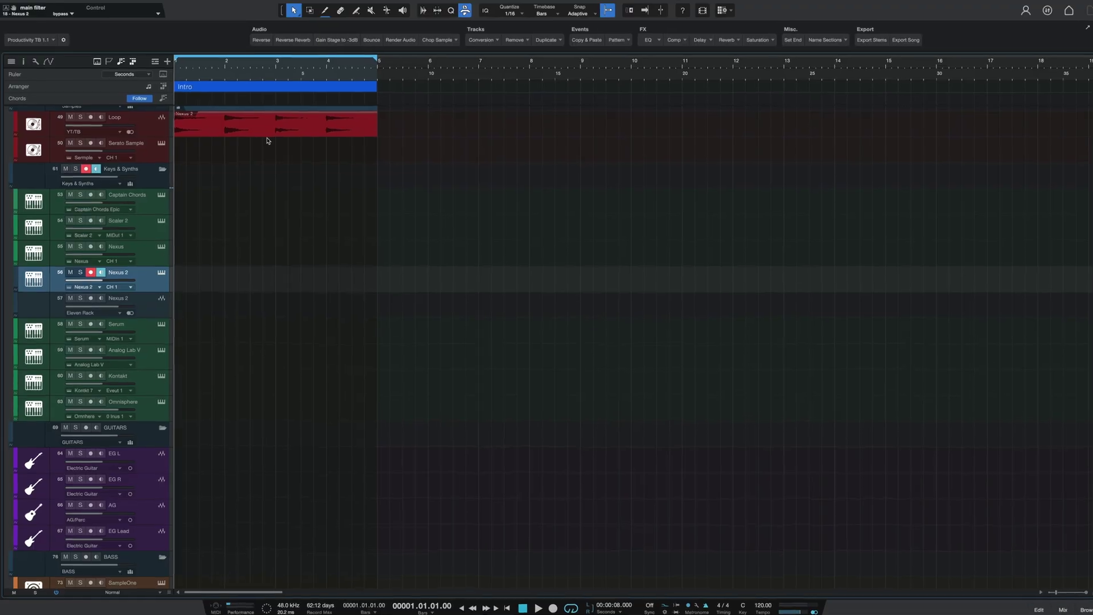
# Step: Extract the Nexus 2 audio event's chords (C, G, F, Am) to the chord track
pyautogui.rightClick(269, 126)
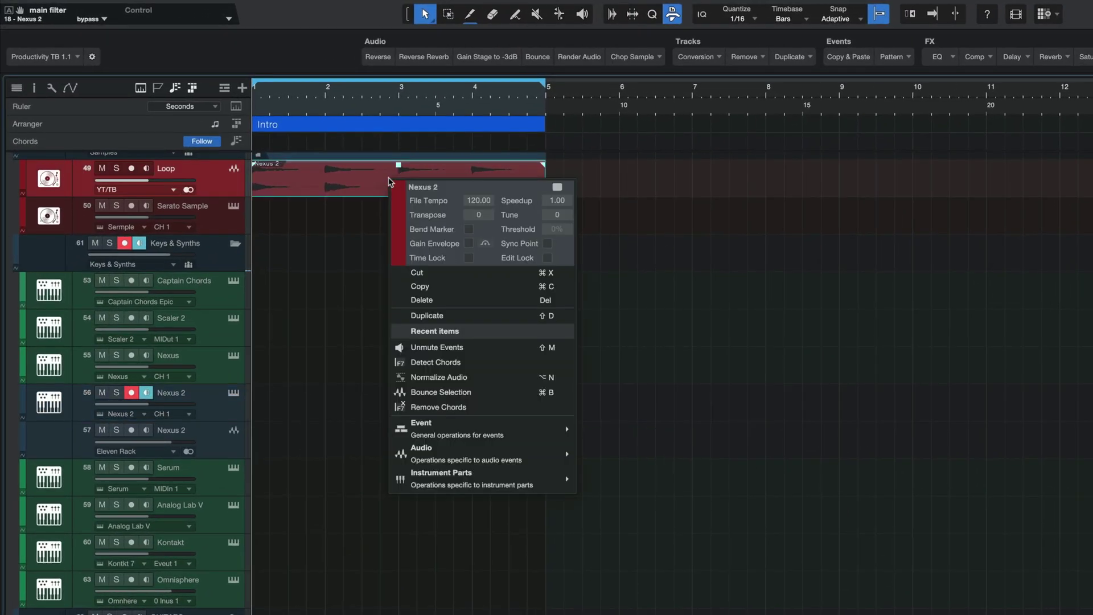
pyautogui.moveTo(501, 454)
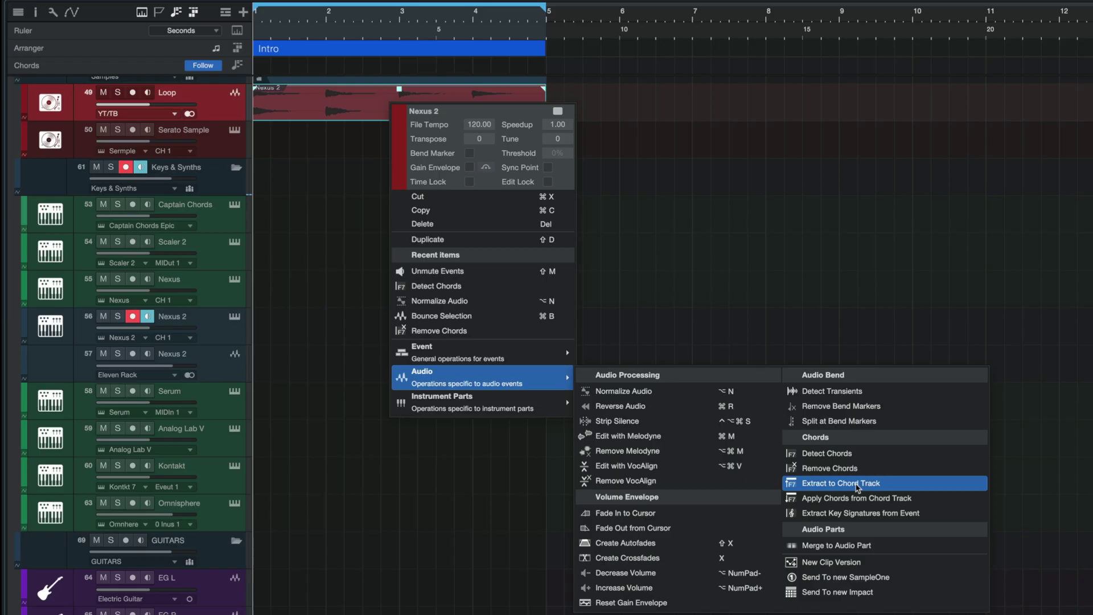
pyautogui.click(856, 485)
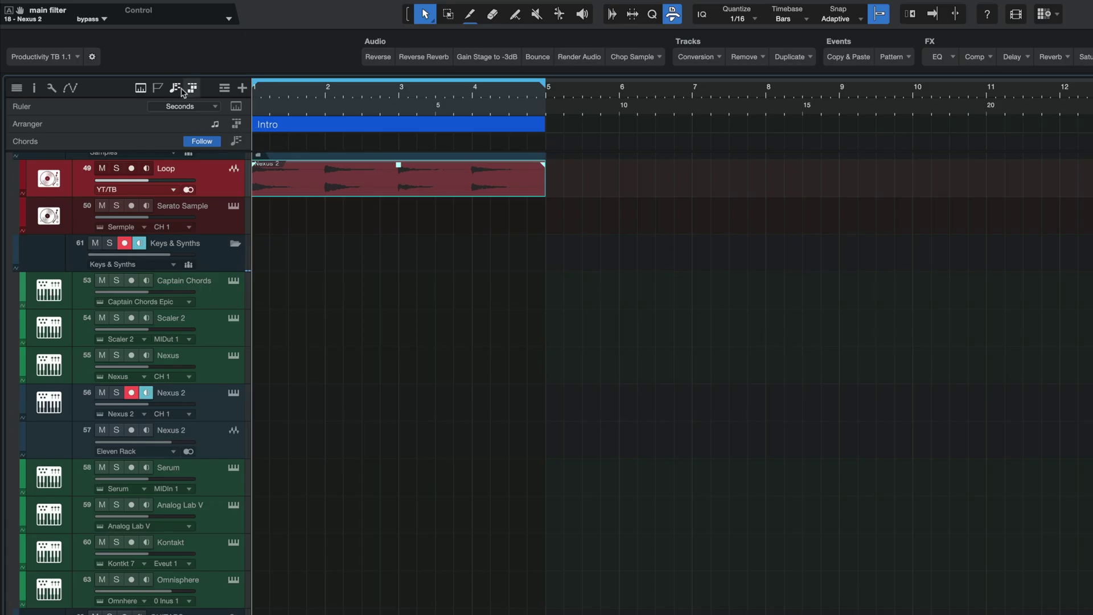
pyautogui.moveTo(427, 189); pyautogui.dragTo(427, 149)
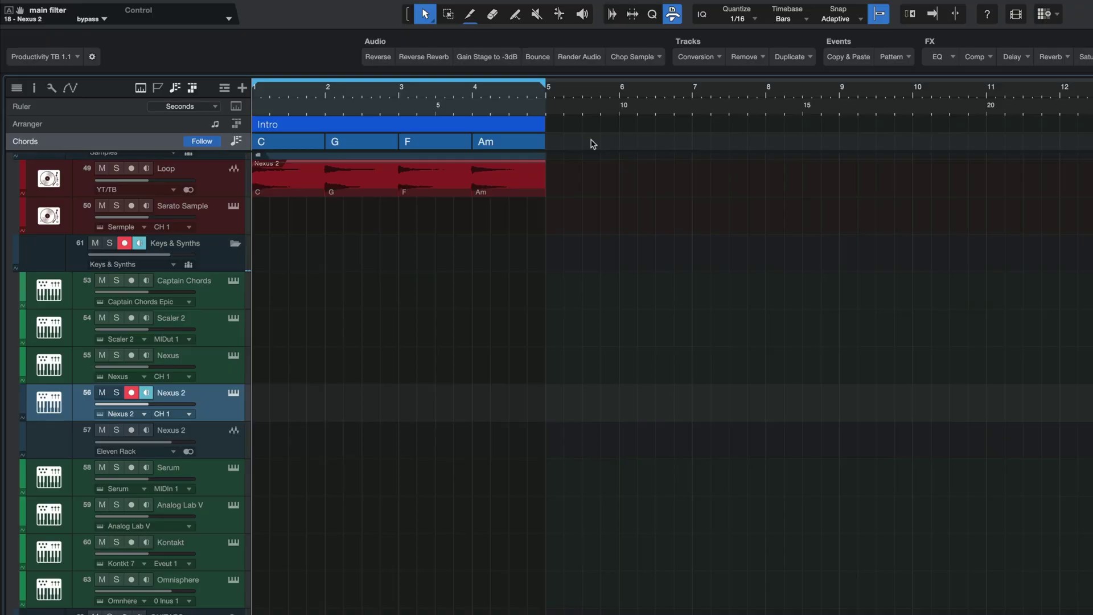
# Step: Copy the four extracted chords onto the Nexus 2 instrument track
pyautogui.moveTo(592, 144); pyautogui.dragTo(370, 149)
pyautogui.moveTo(276, 147); pyautogui.dragTo(279, 405)
pyautogui.scroll(2, 345, 328)
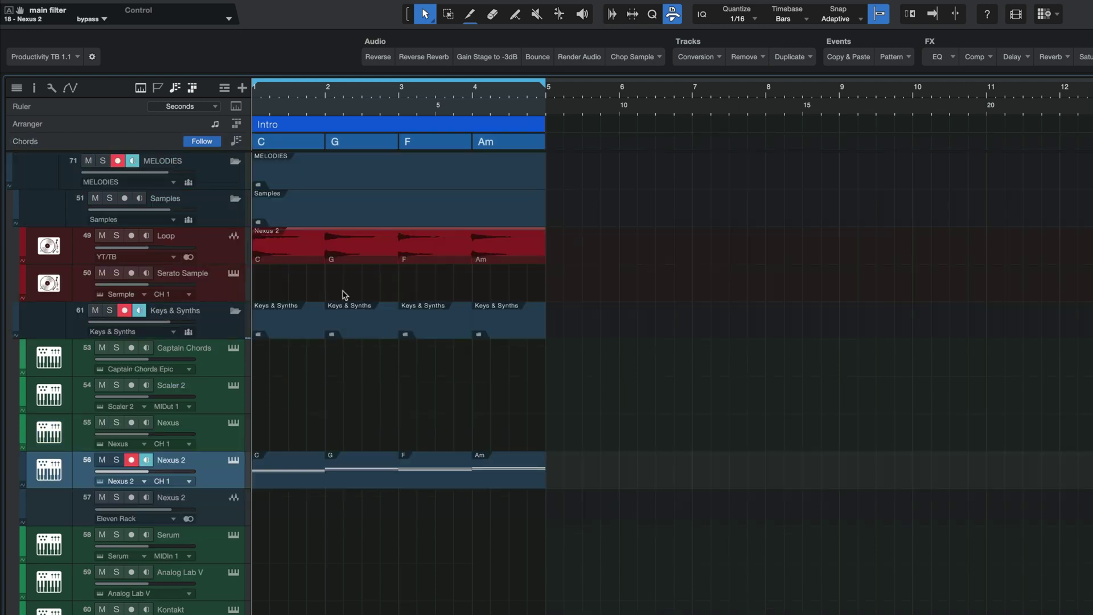
# Step: Set the Loop track to follow chords in Parallel mode, then open the Am chord in the chord editor
pyautogui.click(193, 140)
pyautogui.click(197, 140)
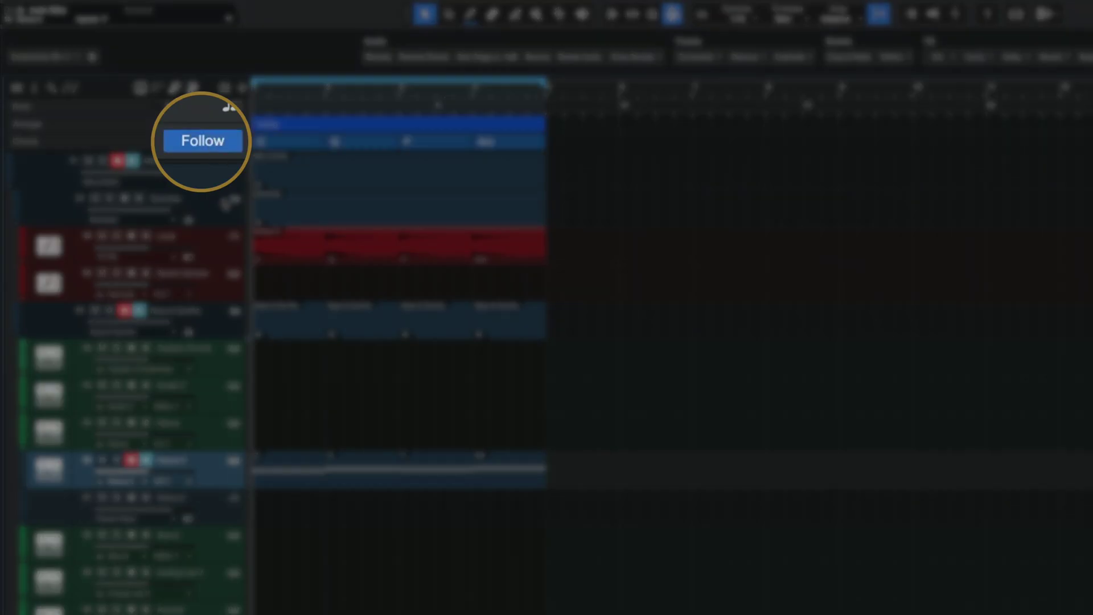
pyautogui.click(213, 248)
pyautogui.press('F4')
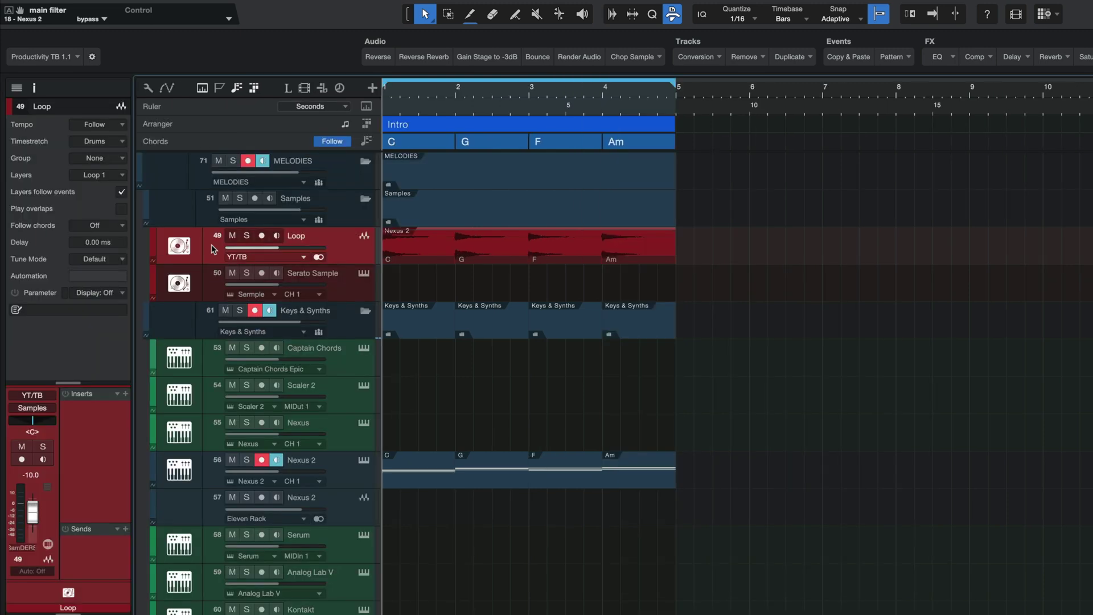
pyautogui.click(97, 226)
pyautogui.click(112, 259)
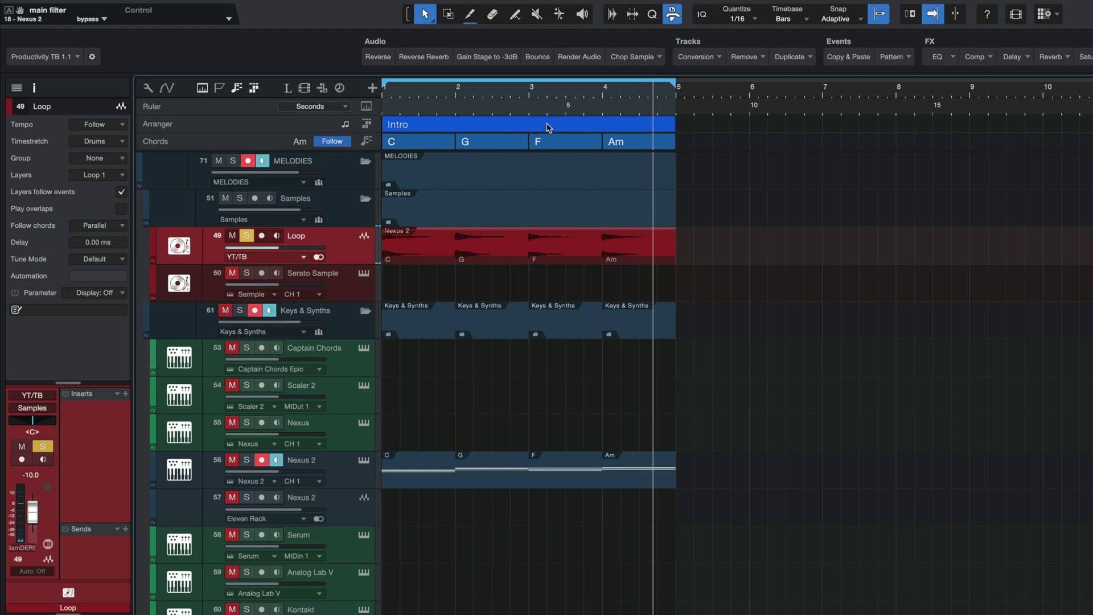
pyautogui.doubleClick(628, 147)
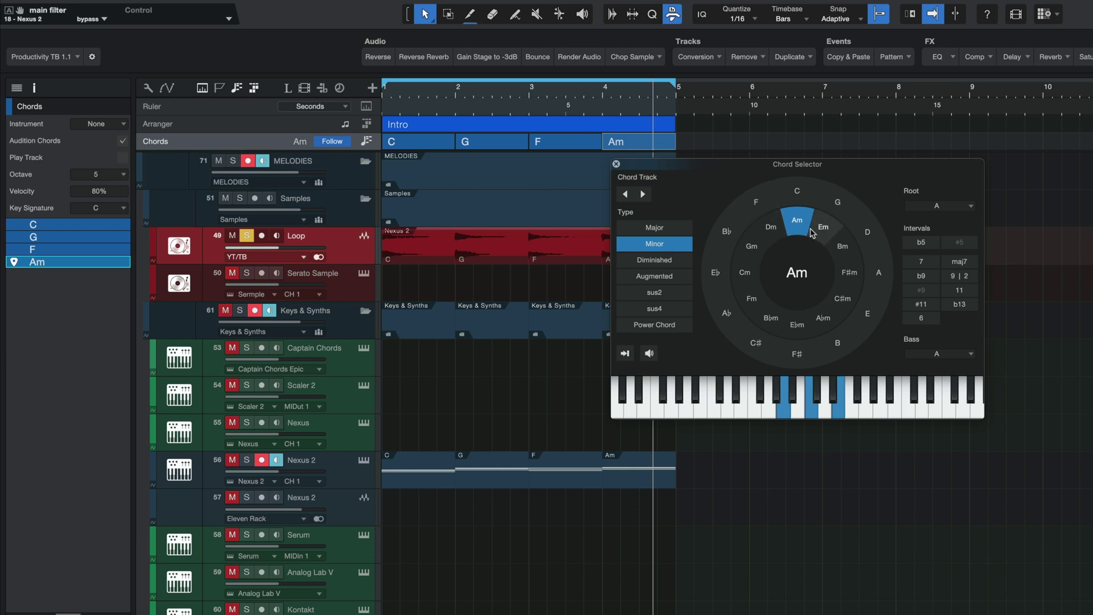
# Step: Change the Intro's fourth chord from Am to C major and move the Chord Selector aside
pyautogui.click(809, 199)
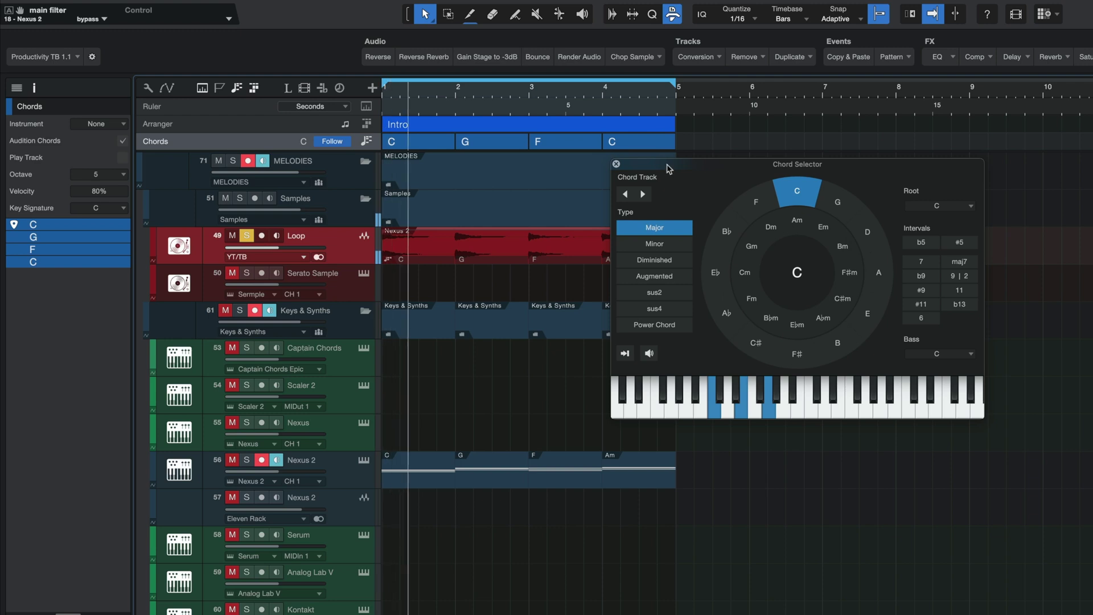
pyautogui.moveTo(668, 170); pyautogui.dragTo(881, 172)
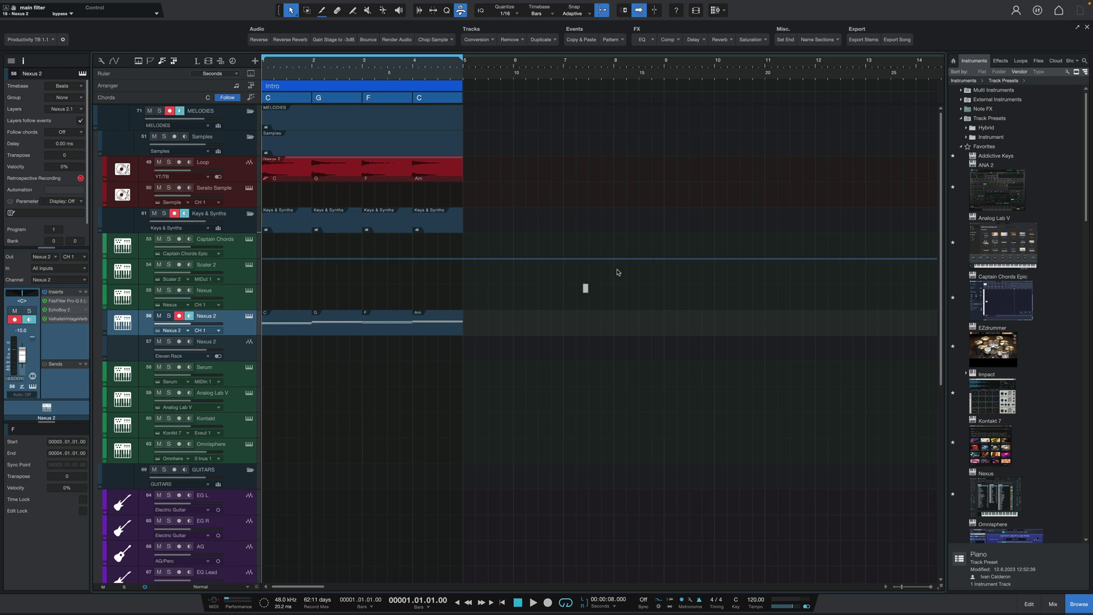
# Step: Save the Nexus 2 track as a track preset, add a new track from it, and switch the browser to Files
pyautogui.moveTo(954, 161); pyautogui.dragTo(1028, 146)
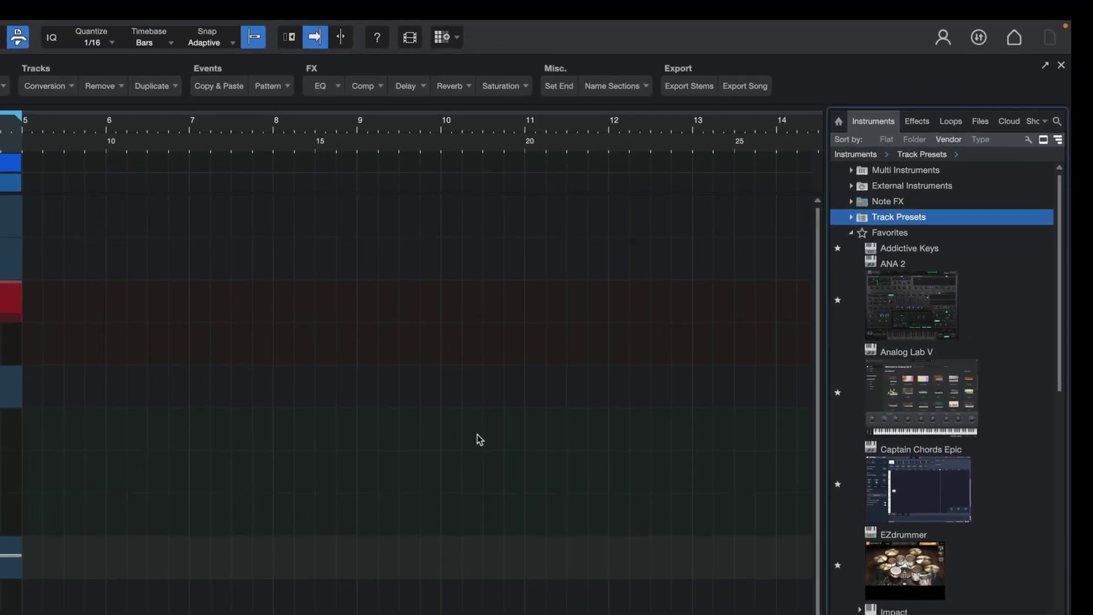
pyautogui.click(850, 218)
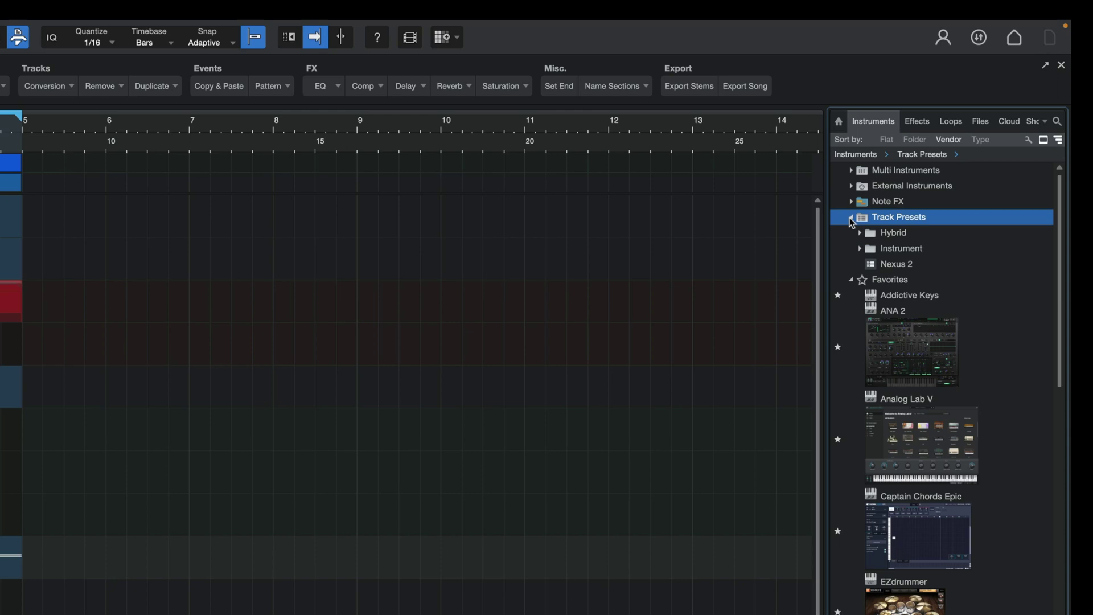
pyautogui.moveTo(897, 264); pyautogui.dragTo(381, 424)
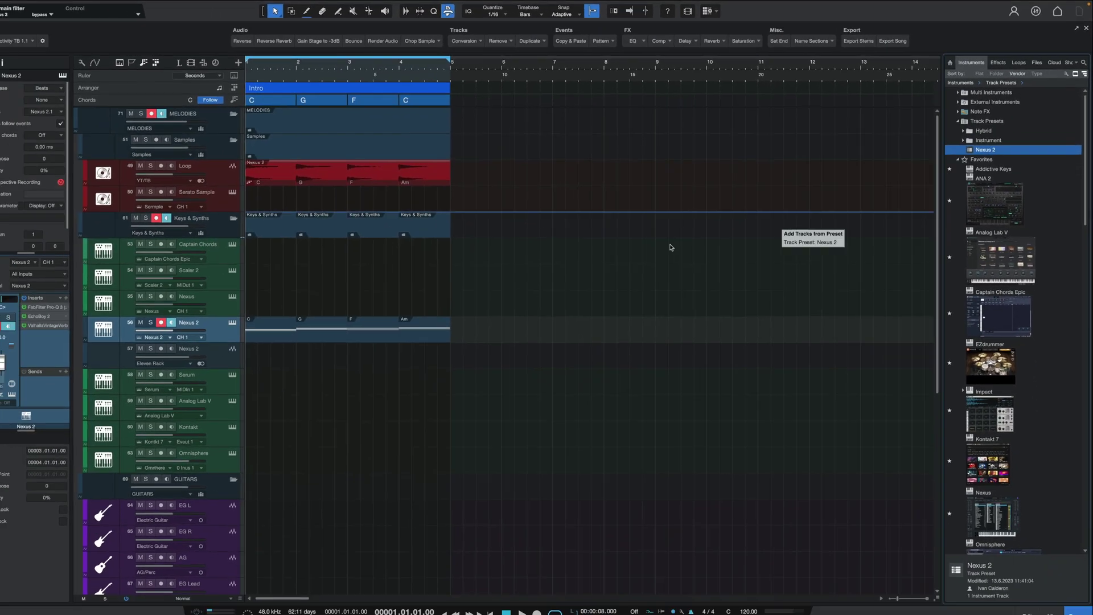
pyautogui.moveTo(671, 248); pyautogui.dragTo(338, 325)
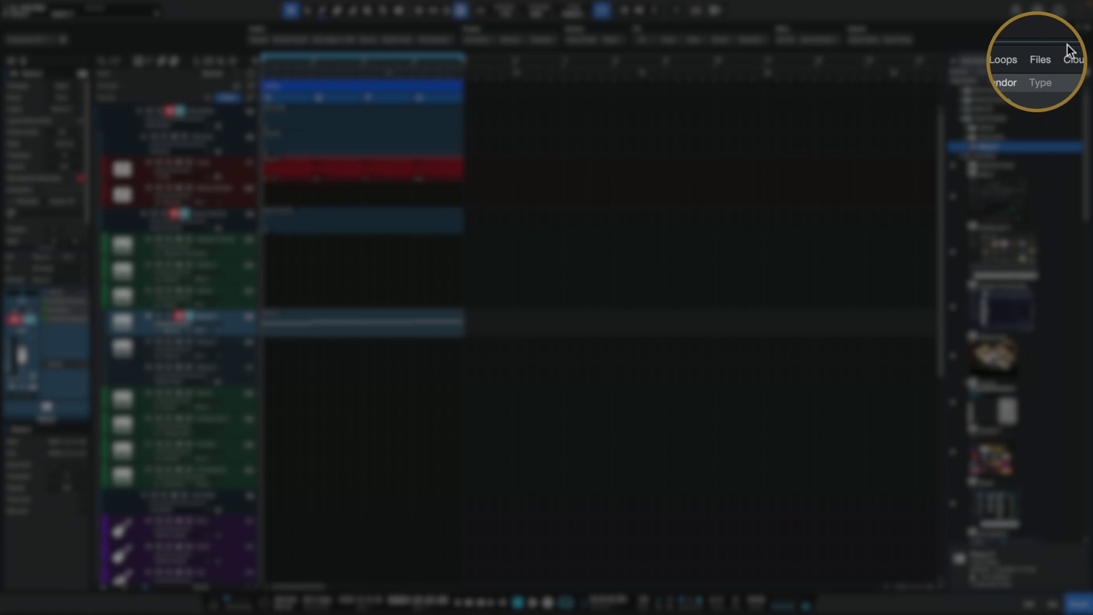
pyautogui.click(1040, 60)
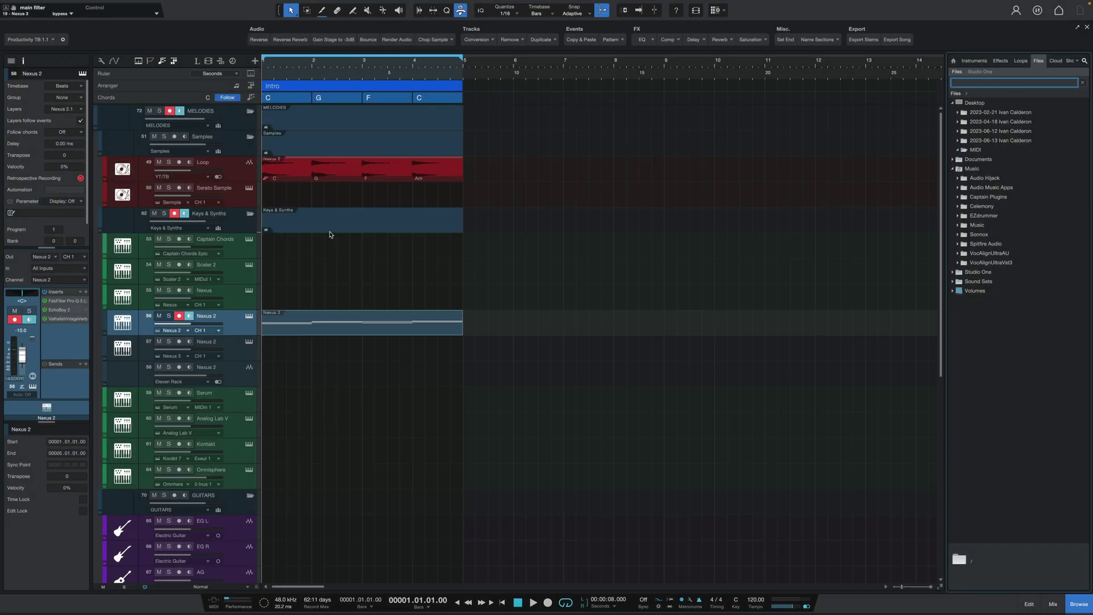
# Step: Export the Nexus 2 part as Nexus 2.mid to Desktop/MIDI, then place it on Nexus 2 at bar 5
pyautogui.moveTo(290, 328); pyautogui.dragTo(992, 158)
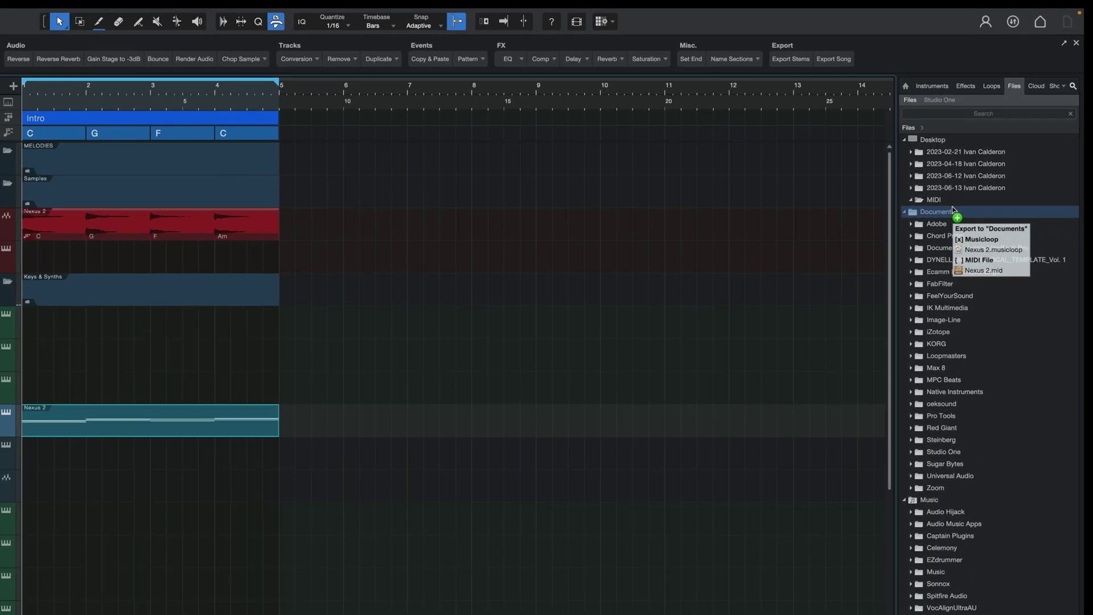
pyautogui.moveTo(953, 208); pyautogui.dragTo(955, 202)
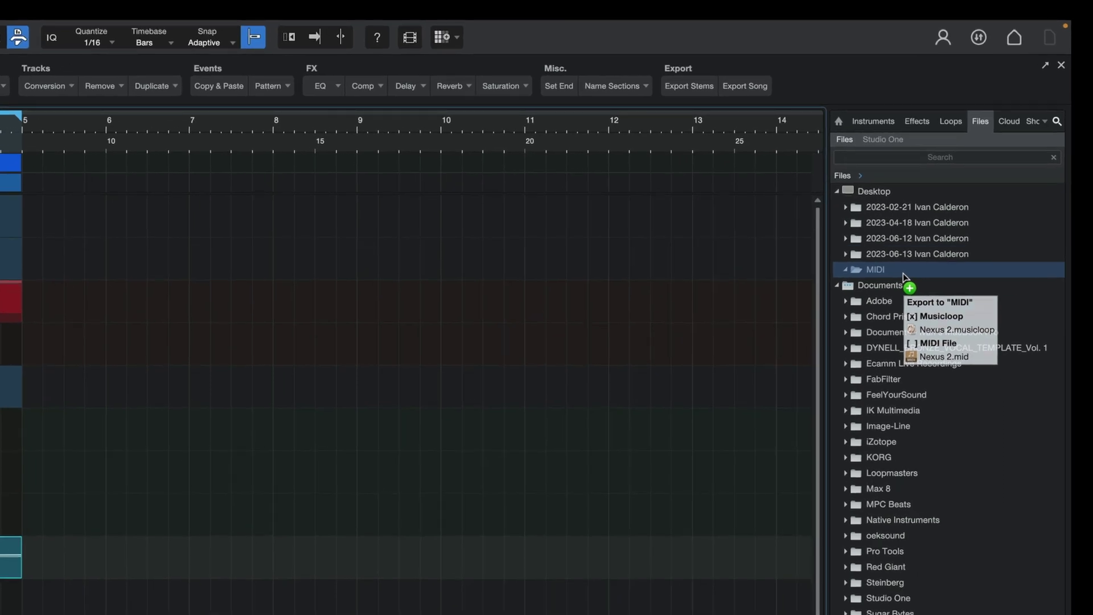
pyautogui.moveTo(905, 277); pyautogui.dragTo(906, 278)
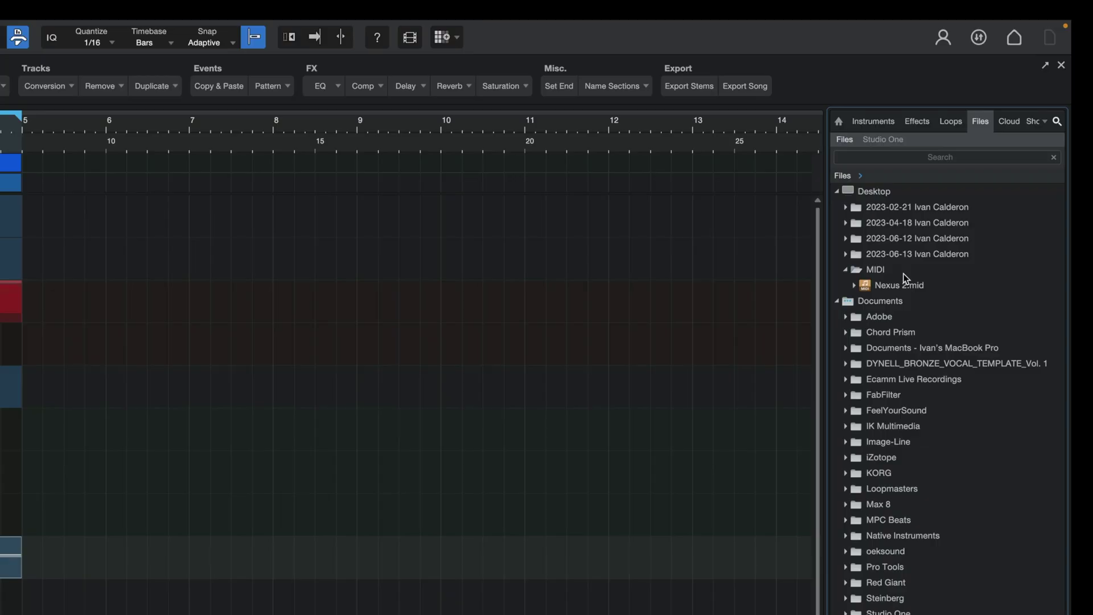
pyautogui.moveTo(901, 283); pyautogui.dragTo(45, 518)
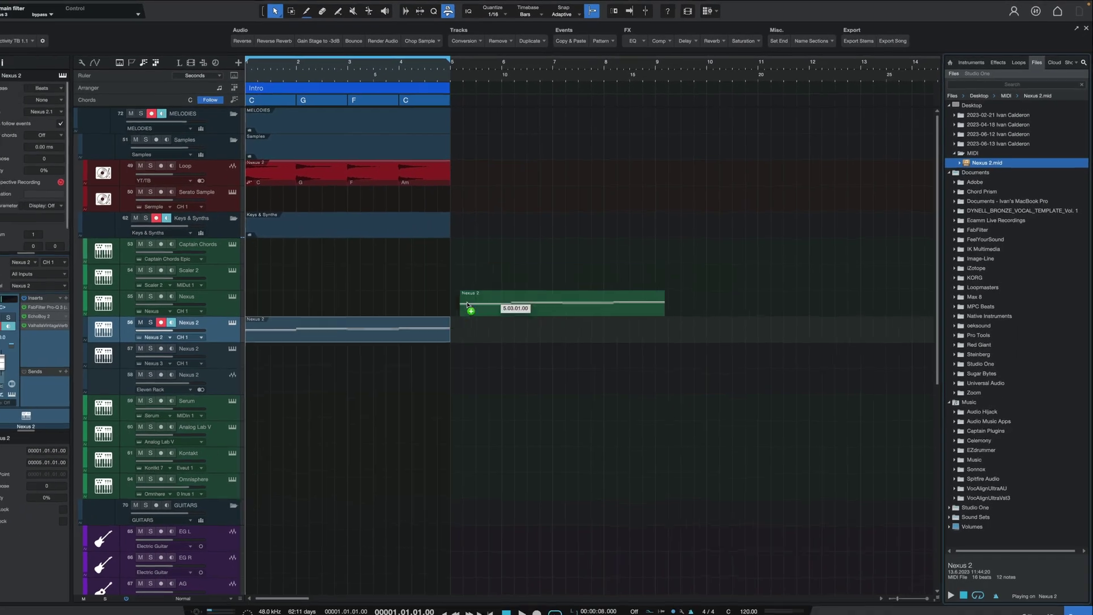
pyautogui.moveTo(467, 304); pyautogui.dragTo(478, 334)
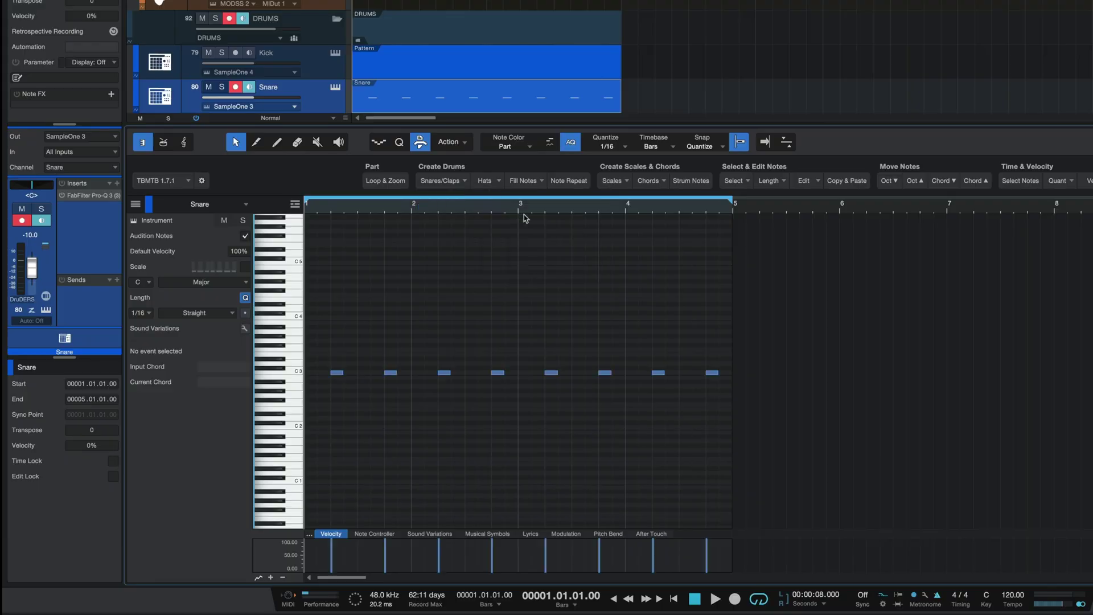
# Step: Marquee-select the seven Snare notes after the first one for deletion
pyautogui.moveTo(797, 298); pyautogui.dragTo(380, 436)
pyautogui.press('Delete')
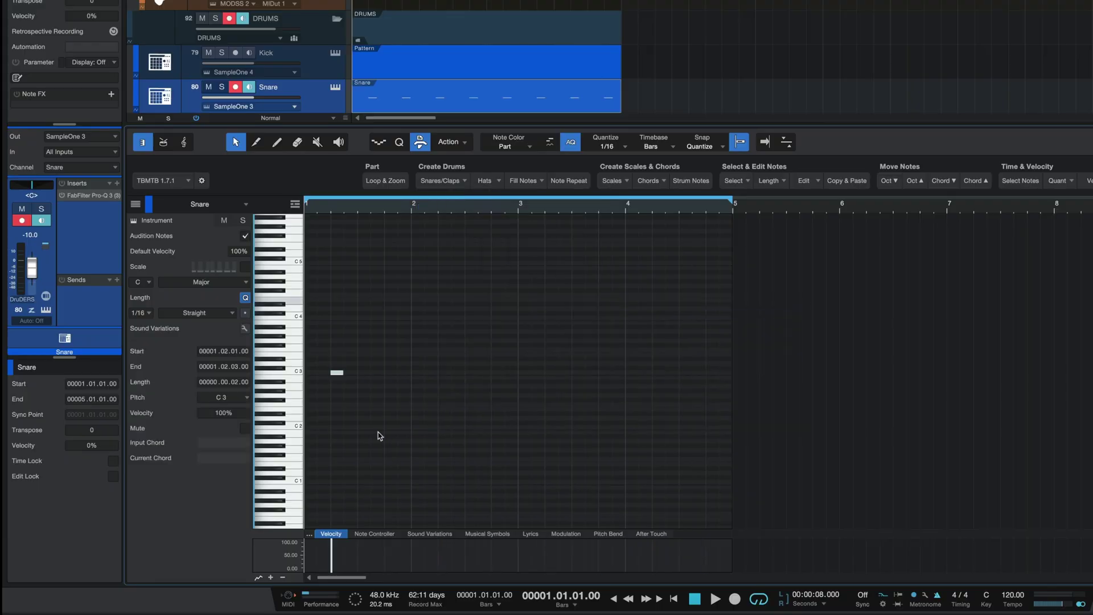